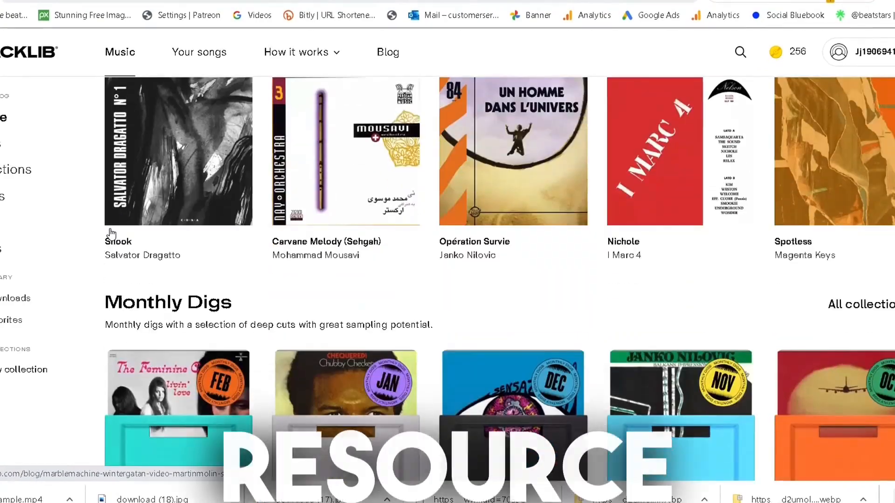
Browse the Tracklib catalogue and open the Good Kid MAAD City inspired collection.
scroll(110, 234, "down", 10)
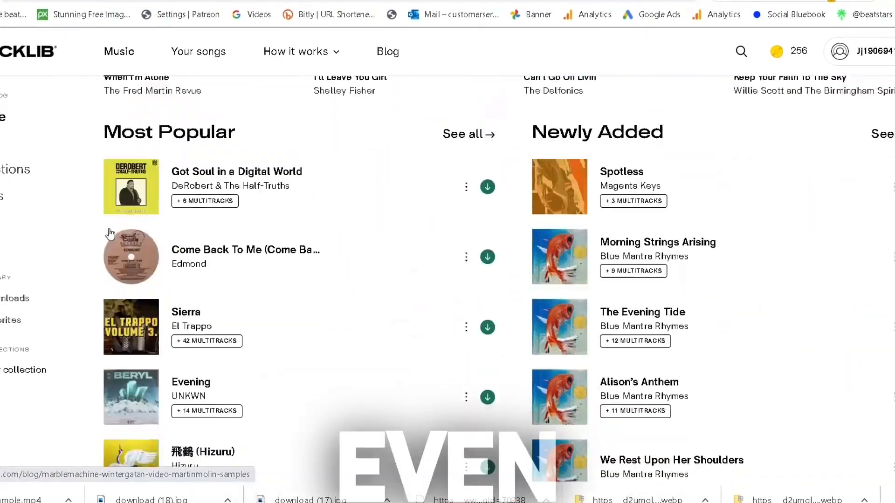
scroll(363, 242, "down", 15)
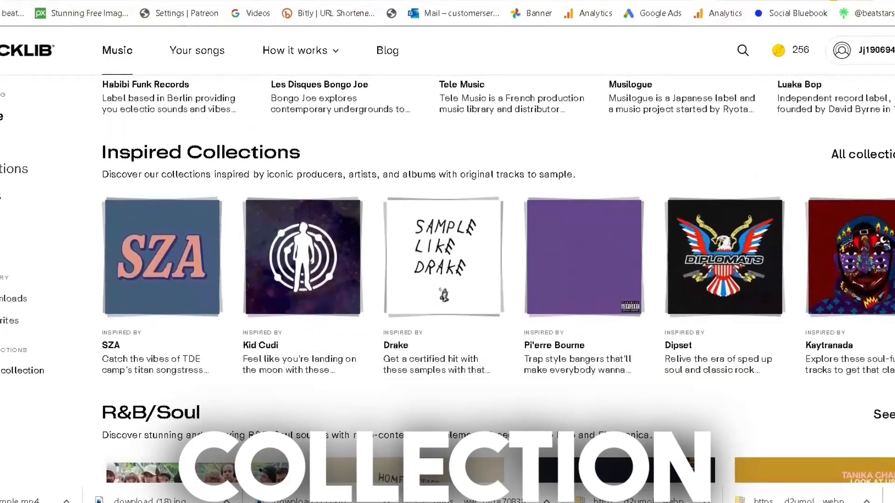
left_click(894, 258)
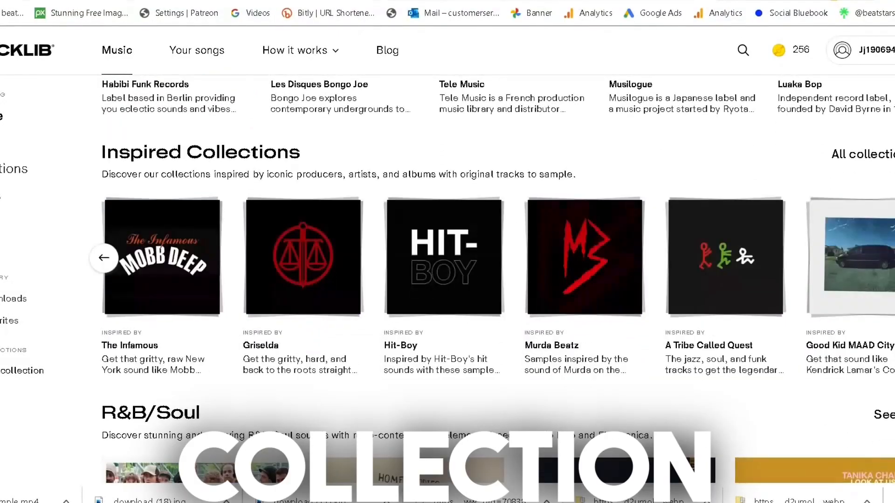
left_click(821, 347)
scroll(298, 261, "down", 10)
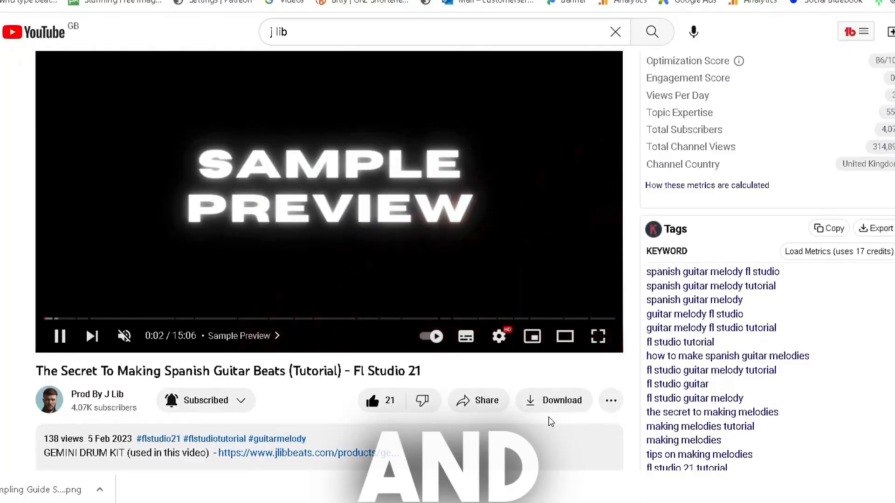
Open the Tracklib link in the description of the Spanish guitar beats video on YouTube.
left_click(551, 426)
scroll(549, 420, "down", 5)
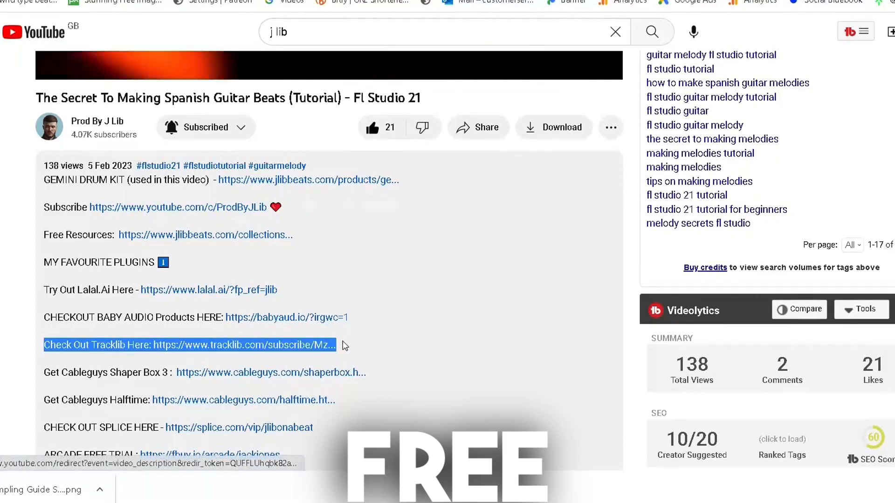
left_click(297, 347)
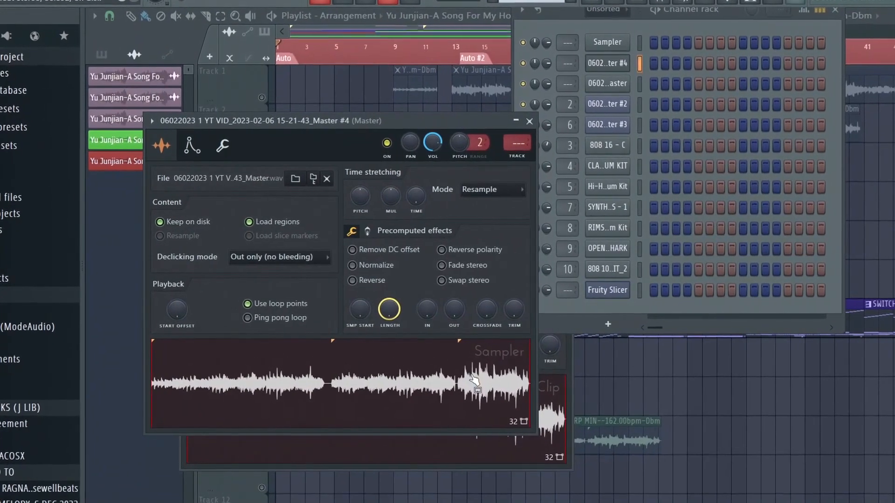
Load the Master #4 sample into Fruity Slicer in FL Studio and slice it by beat.
left_click_drag(472, 376, 262, 211)
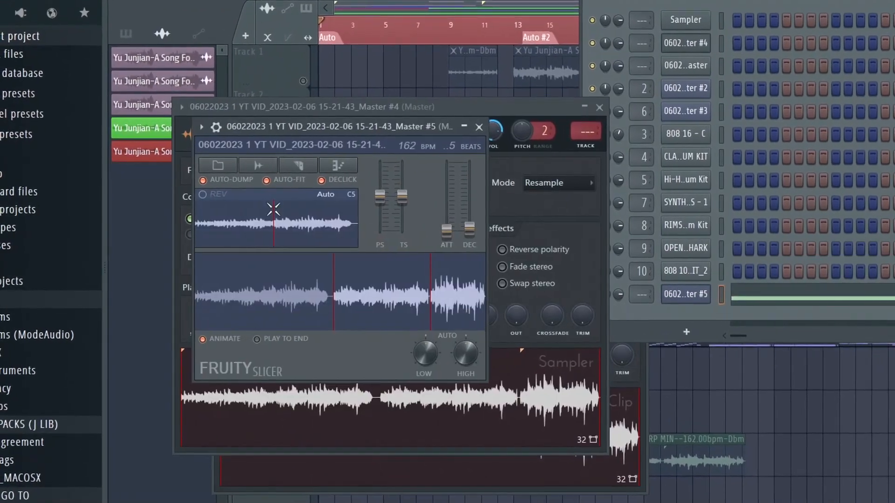
left_click(298, 165)
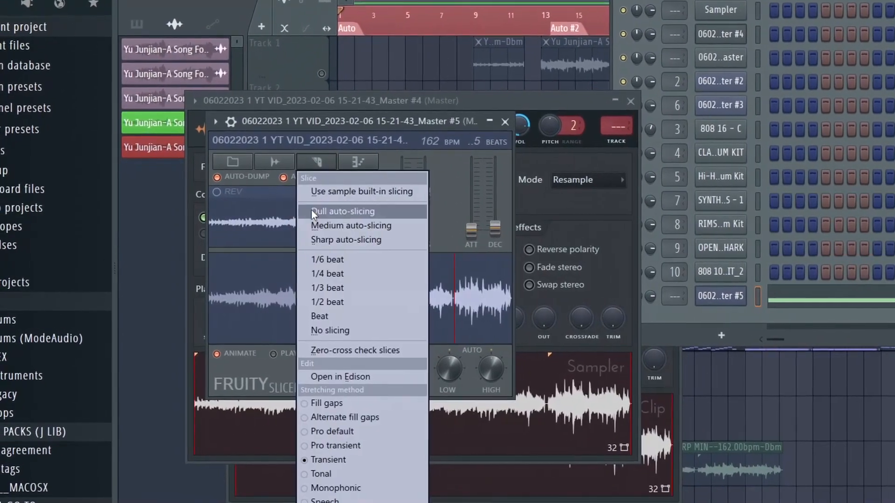
left_click(326, 316)
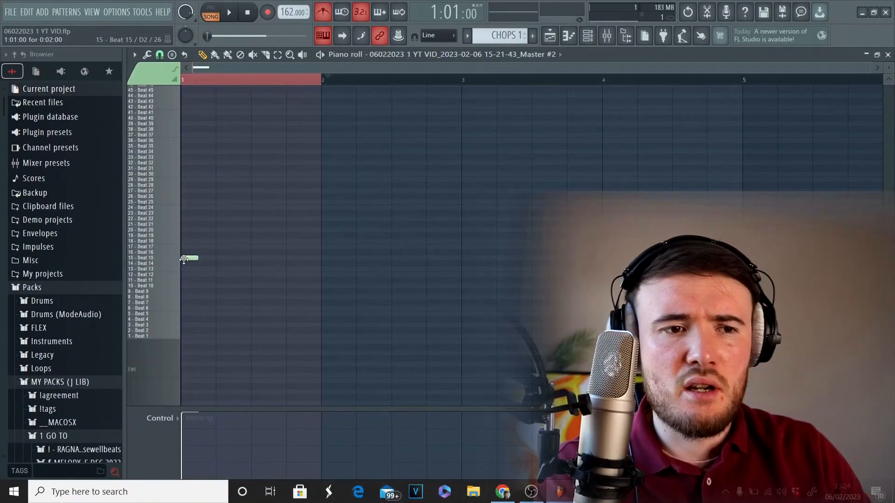
Place Beats 15 to 18 as ascending chops in bar 1, repeat them through bar 4, and raise bar 4's copy to Beats 19 to 22.
left_click(215, 253)
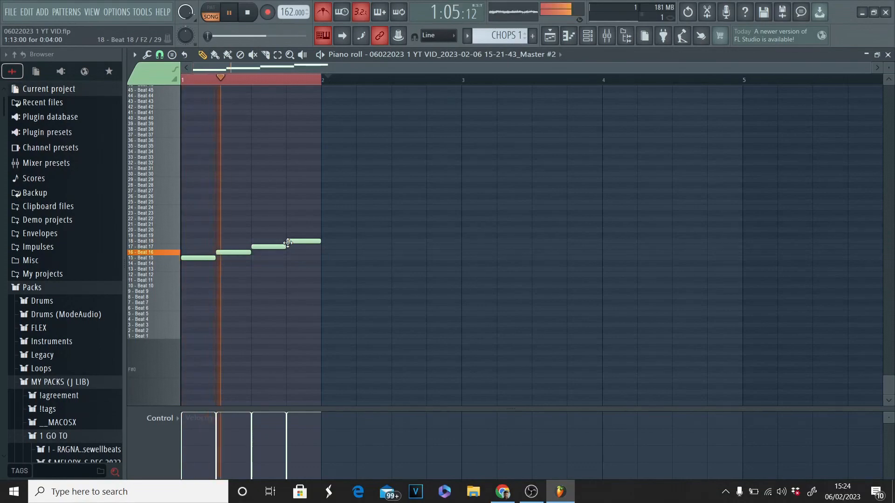
key("ctrl+b")
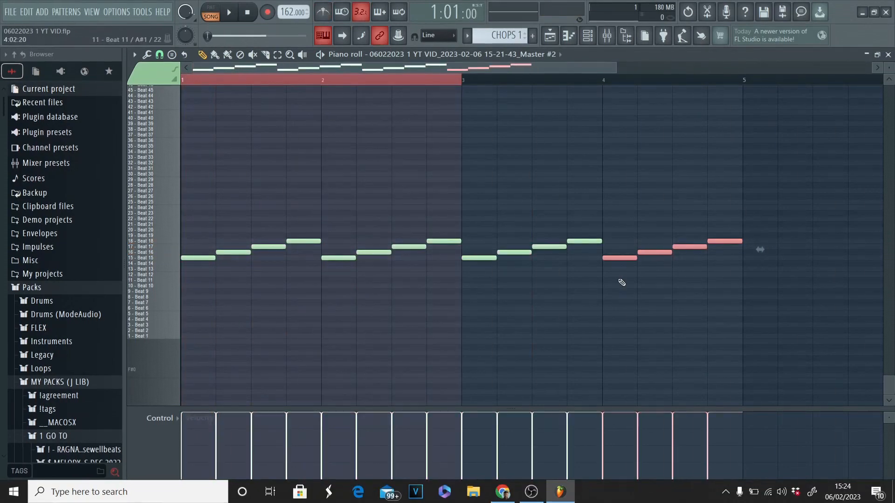
key("space")
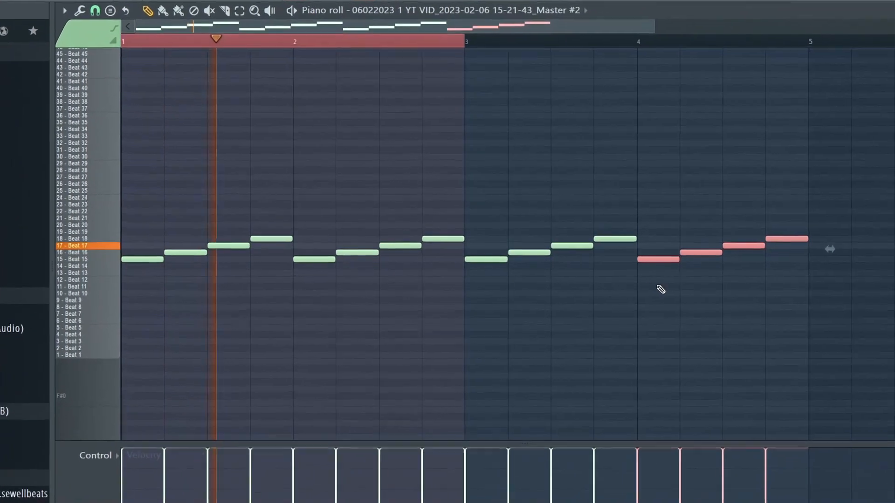
key("shift+Up")
key("shift+Up")
key("shift+Up")
key("shift+Up")
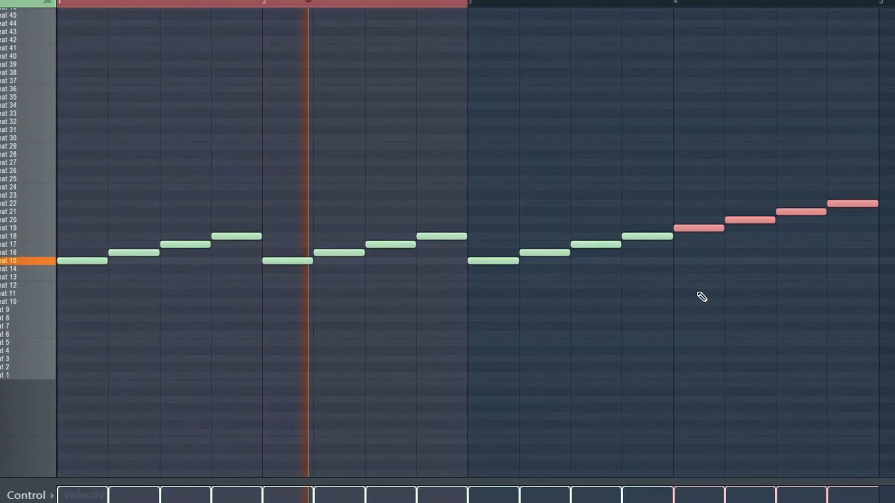
Duplicate the whole four-bar chop sequence into bars 5 to 8.
key("ctrl+a")
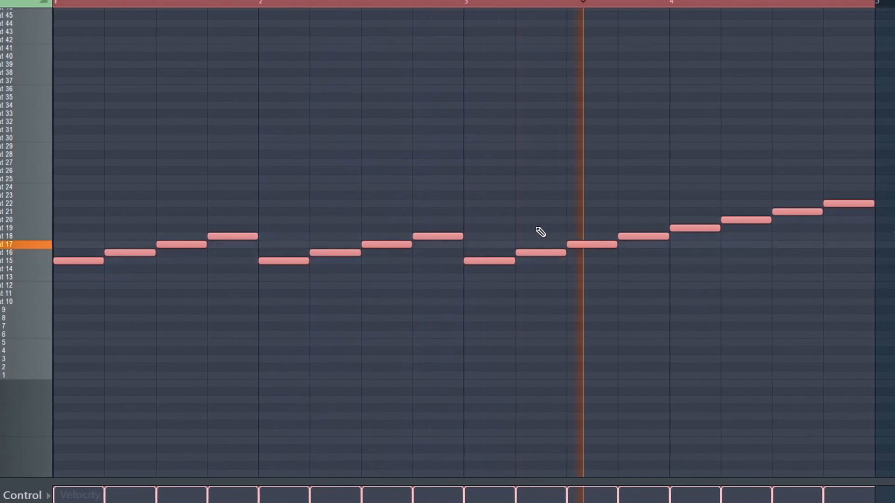
scroll(459, 183, "up", 5)
scroll(489, 196, "down", 7)
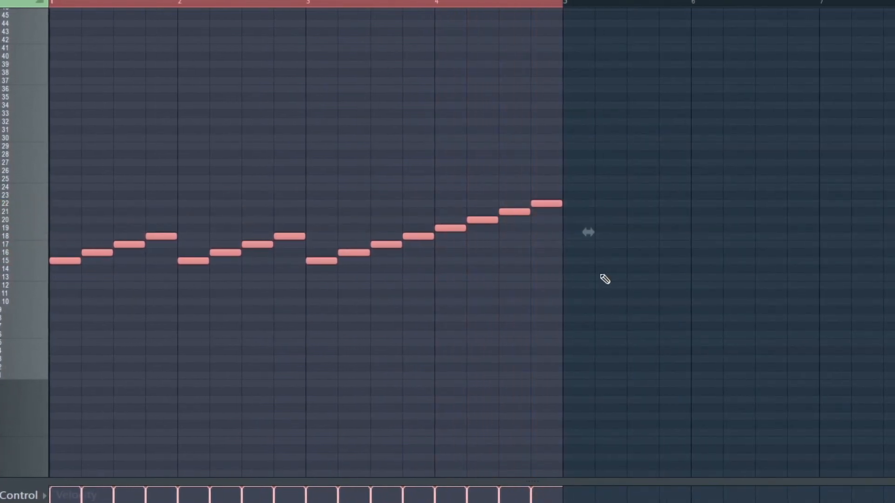
key("ctrl+b")
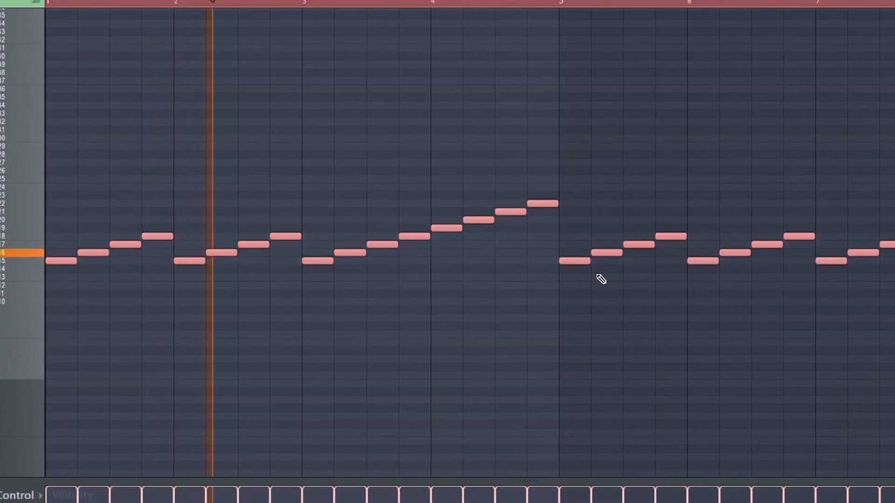
scroll(602, 279, "down", 3)
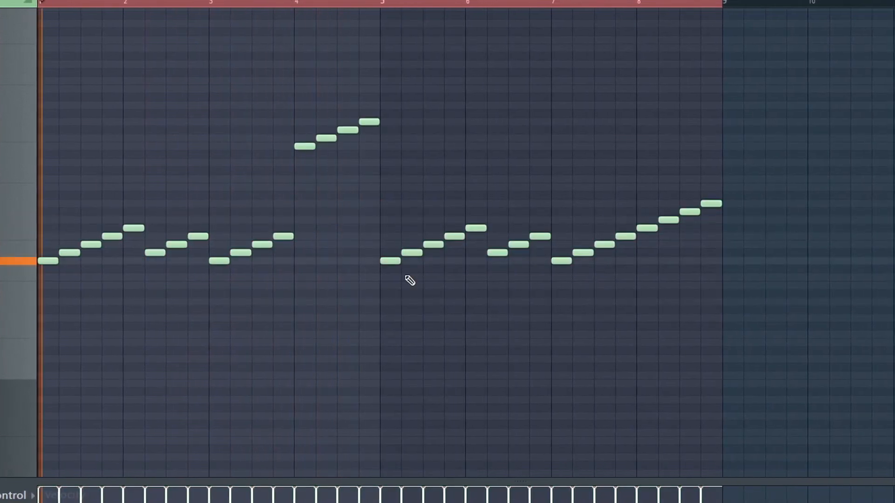
Rework bar 4 to play Beats 19, 16, 29 and 30, and replace bars 5 to 8 with a copy of the first four bars.
right_click(369, 121)
right_click(347, 129)
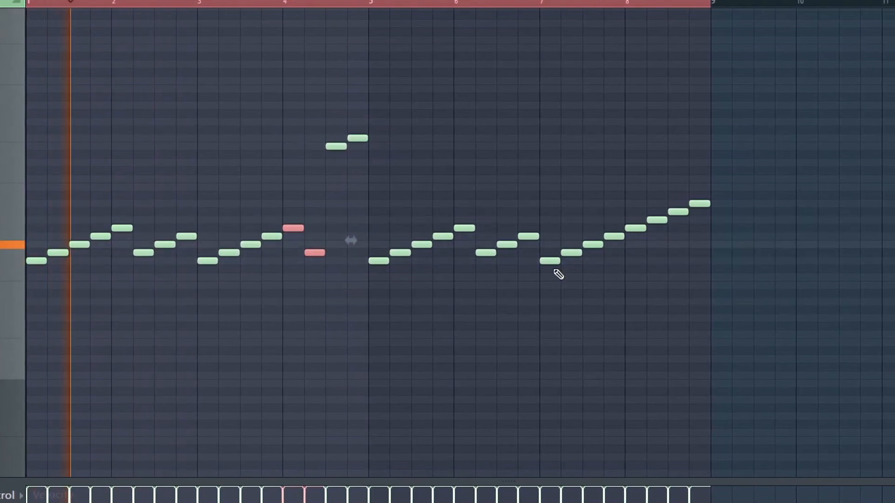
left_click_drag(787, 328, 402, 156)
key("Delete")
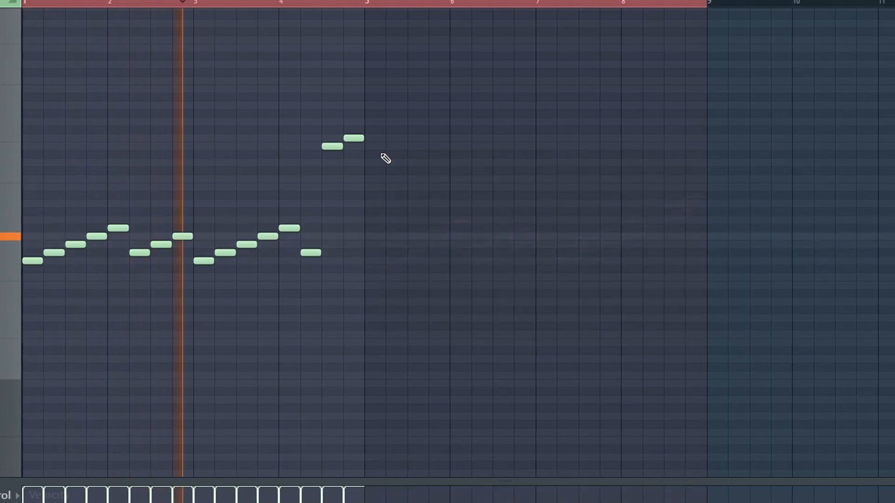
key("ctrl+a")
key("ctrl+b")
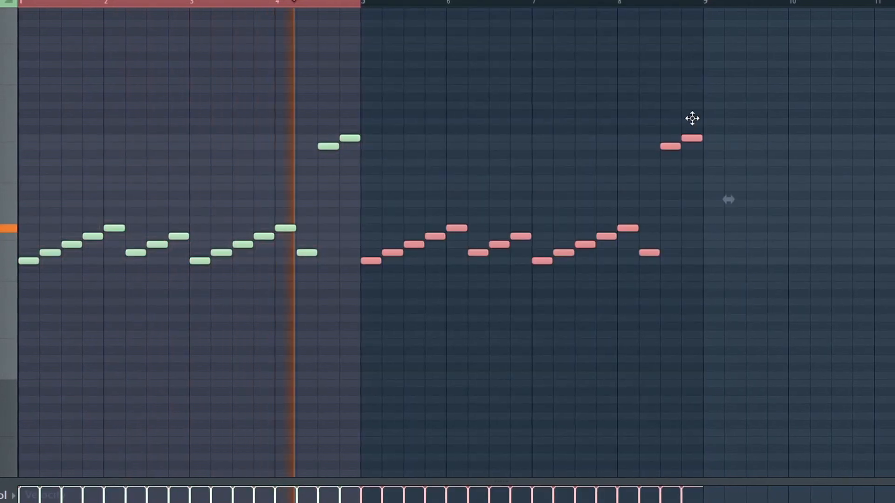
key("ctrl+a")
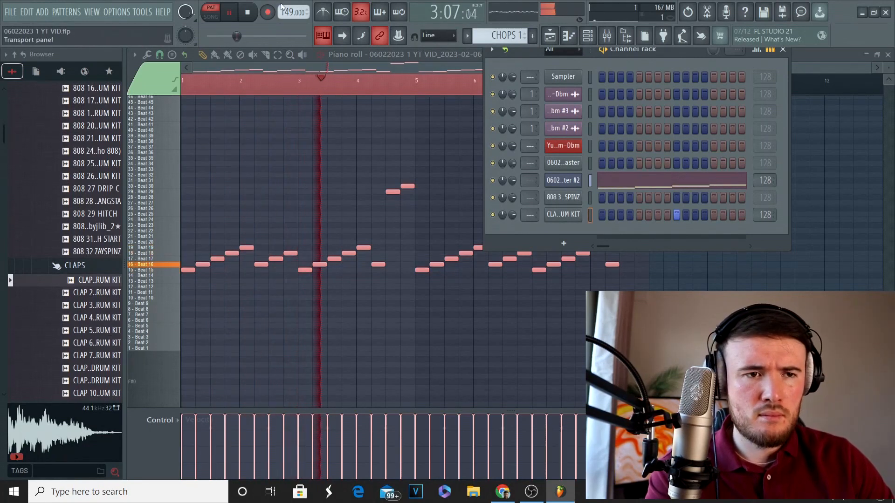
Raise the project tempo to 164 BPM.
left_click_drag(284, 7, 284, 4)
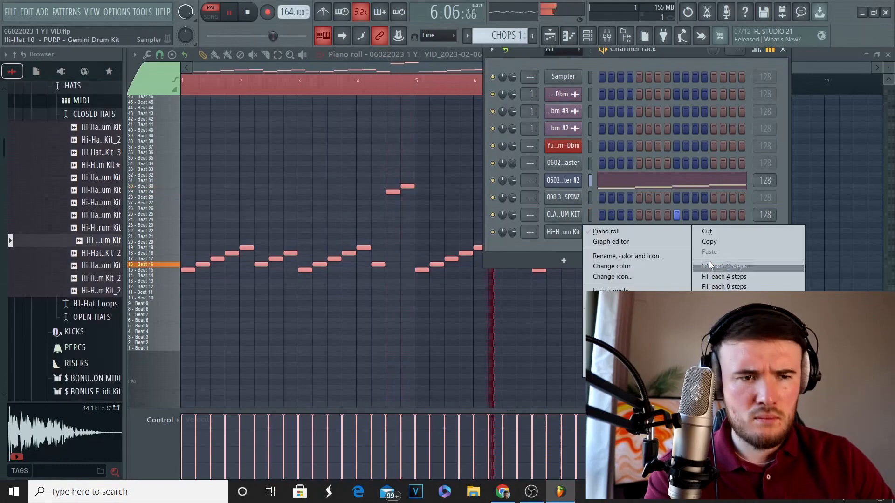
left_click(719, 270)
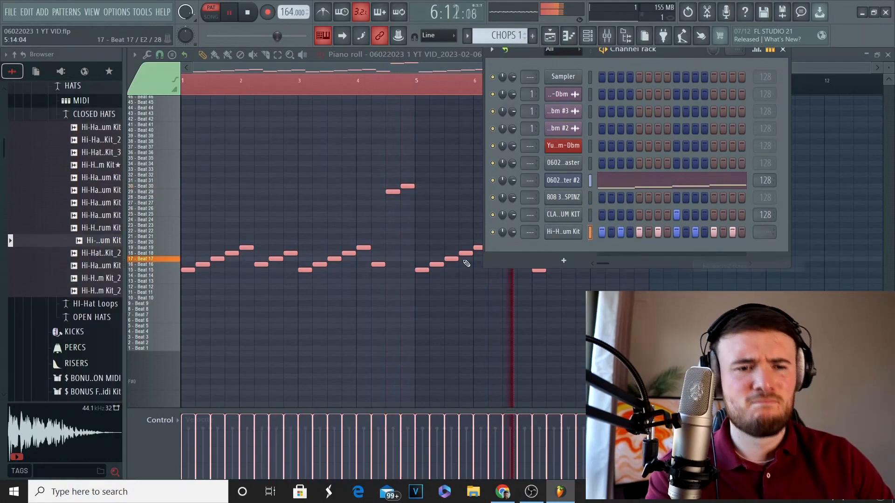
Load the BLORA hi-hat MIDI pattern onto the Hi-Hat 10 PURP channel.
scroll(81, 165, "up", 3)
left_click(83, 162)
left_click_drag(93, 197, 571, 238)
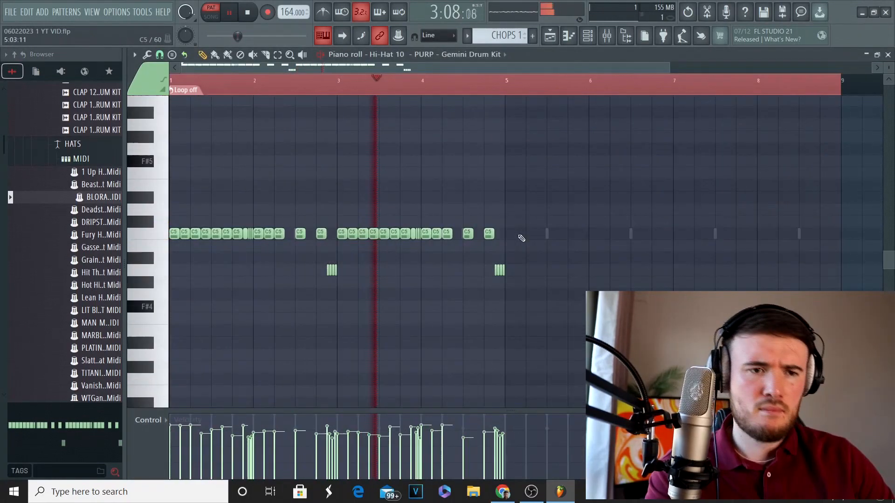
Transpose the hi-hat roll at the end of bar 2 up three semitones.
left_click_drag(342, 285, 300, 252)
key("Up")
key("Up")
key("Up")
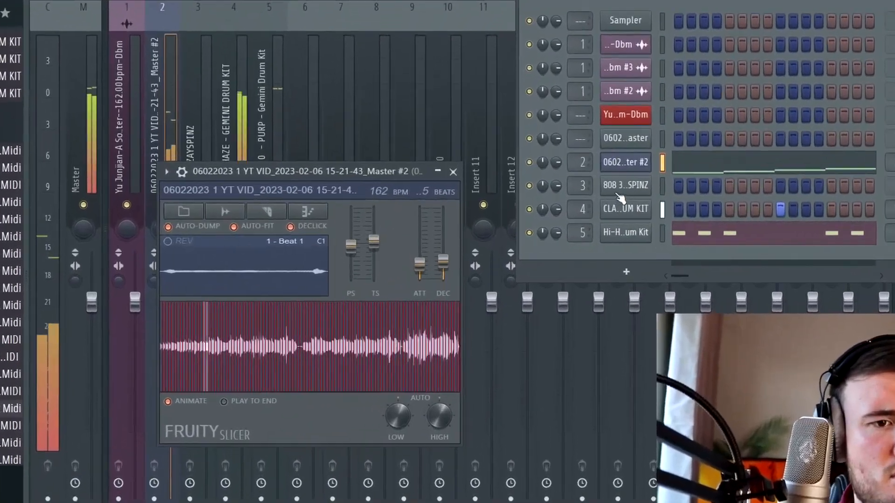
Open the piano roll of the 808 ZAYSPINZ channel.
right_click(650, 184)
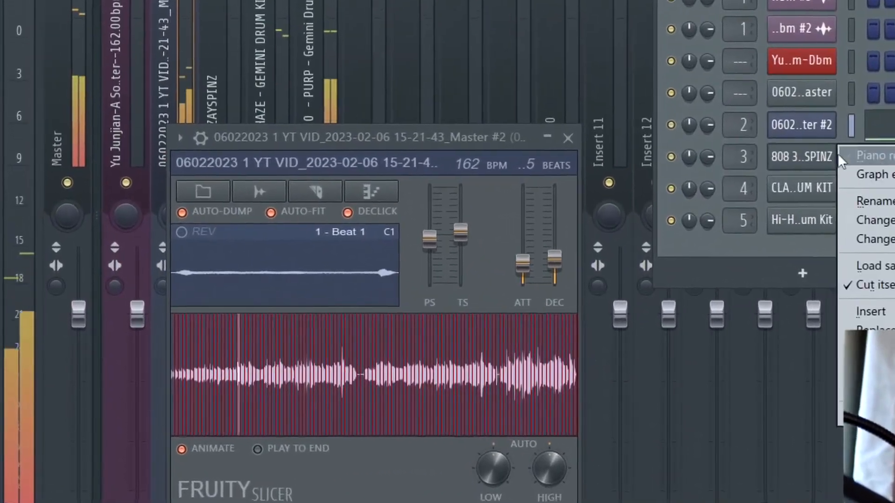
left_click(862, 157)
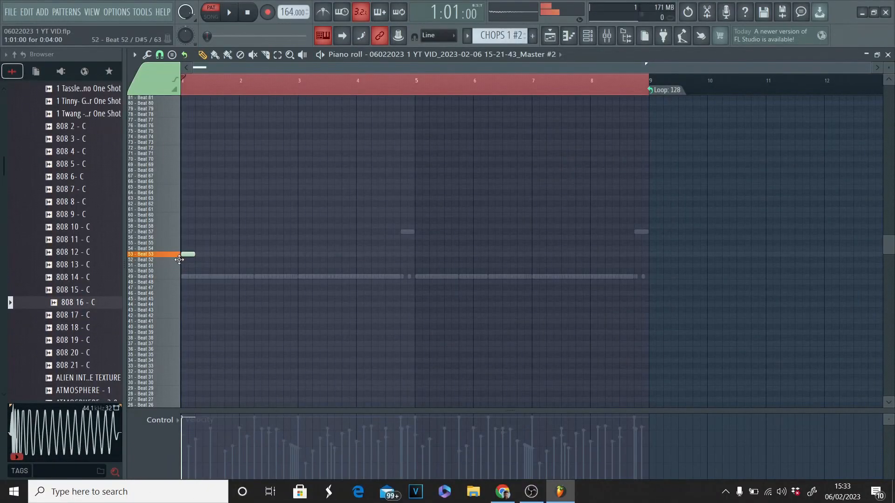
Sequence the ascending slices Beat 52 to Beat 55 across bar 1 of the second chop pattern and play it.
left_click_drag(179, 260, 184, 261)
left_click(201, 255)
left_click(212, 249)
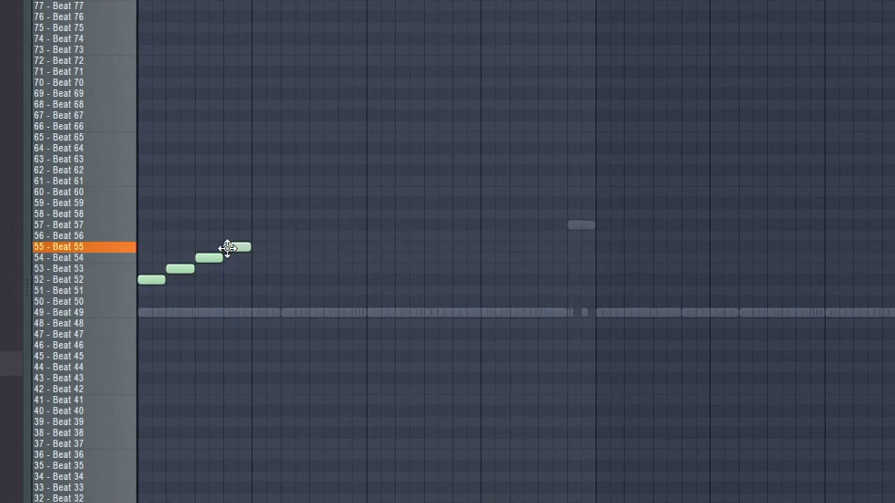
key("space")
Extend the ascending chops by copying them to Beats 56 to 59 in bar 2 and Beats 60 to 67 in bars 3 and 4.
left_click_drag(282, 242, 149, 336)
left_click_drag(144, 300, 269, 262)
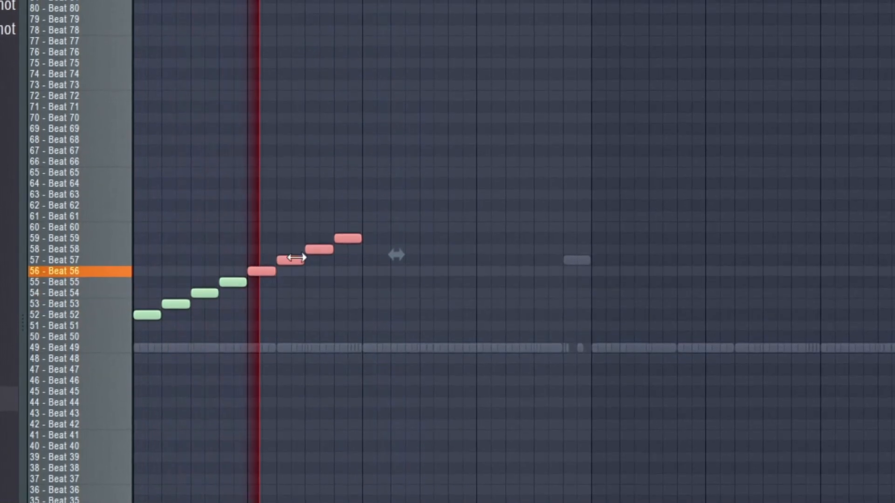
left_click_drag(405, 222, 108, 368)
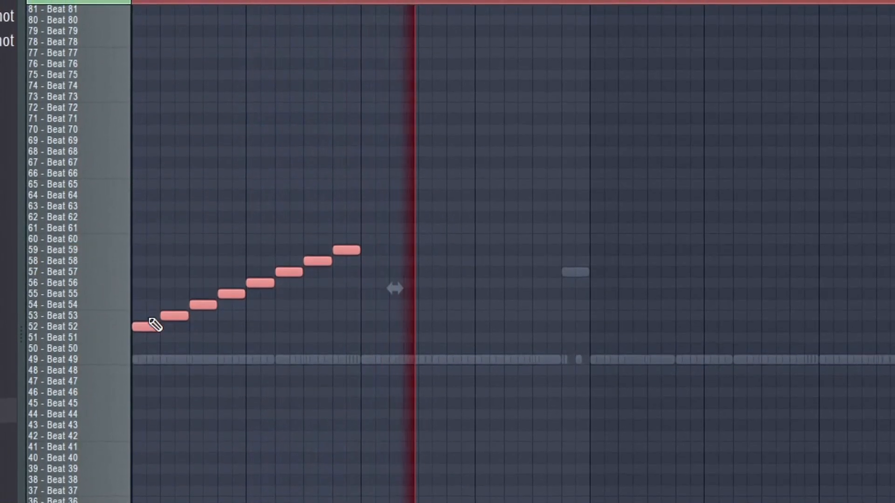
left_click_drag(144, 330, 359, 232)
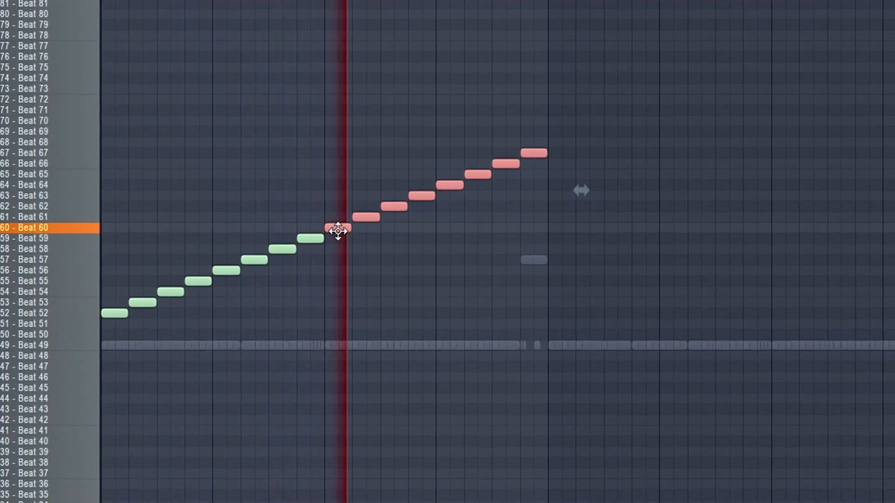
Nudge the Beat 60 to 67 chops slightly later in time and copy the four-bar sequence to bar 5.
key("shift+Right")
key("shift+Right")
key("shift+Right")
key("shift+Right")
key("shift+Right")
key("shift+Right")
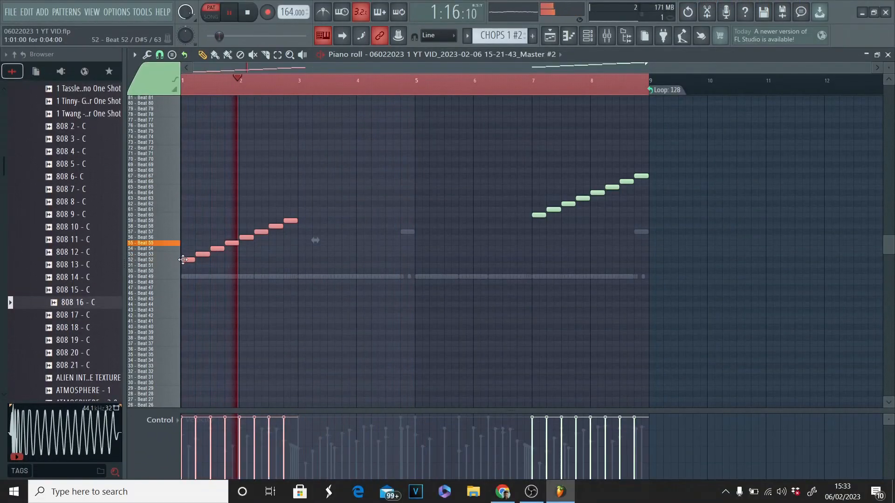
left_click_drag(184, 260, 419, 261)
left_click_drag(520, 216, 528, 232)
key("alt+u")
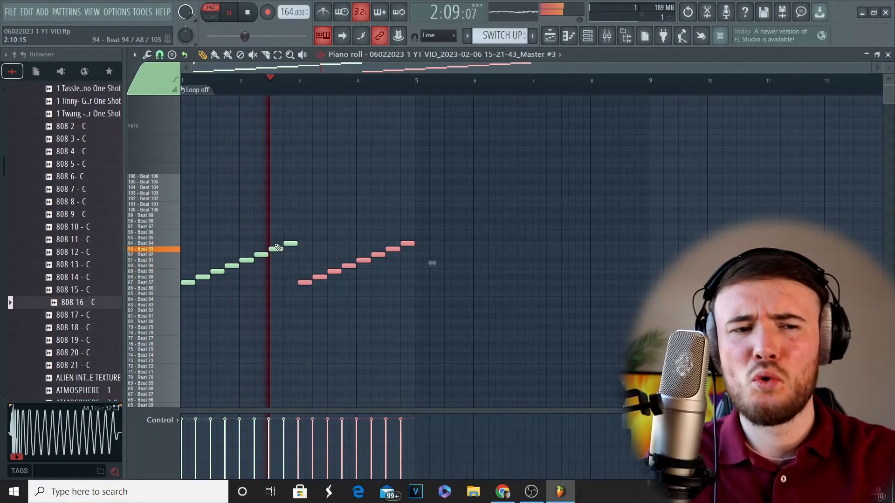
Duplicate the Beat 87 to 94 chops from bars 1 to 4 of the SWITCH UP pattern into bars 5 to 8.
key("ctrl+a")
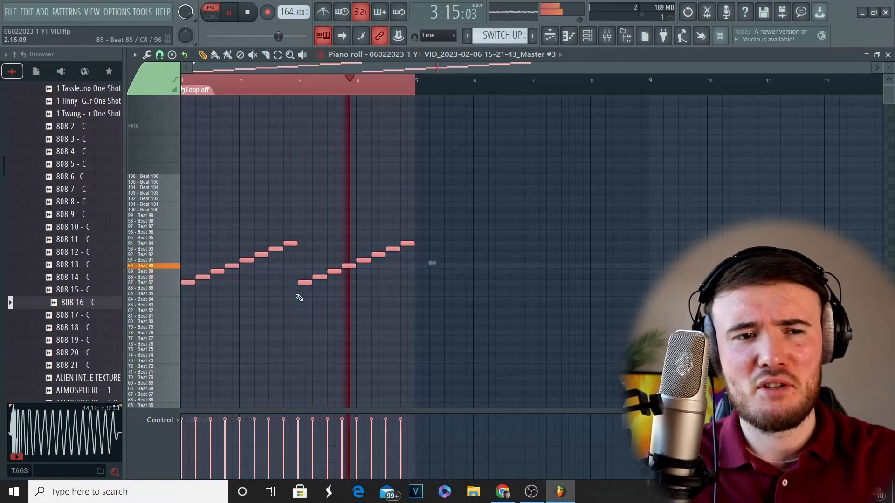
left_click_drag(304, 282, 538, 279, "shift")
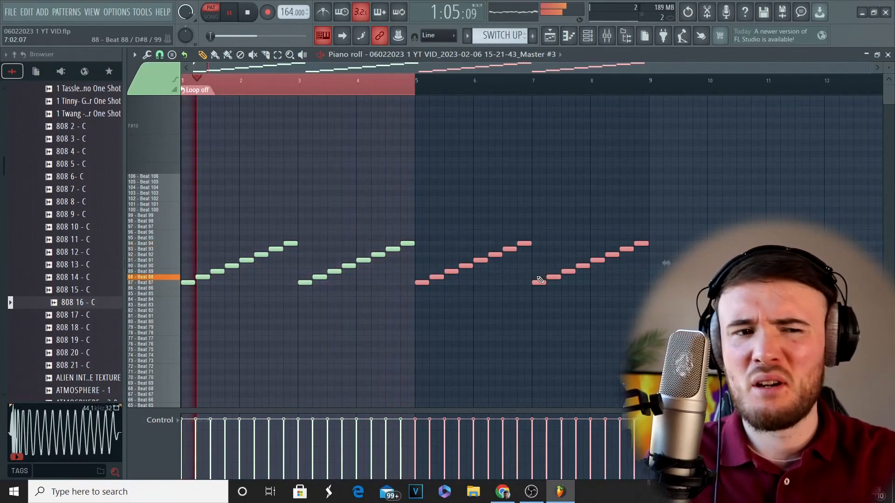
key("ctrl+a")
left_click(406, 90)
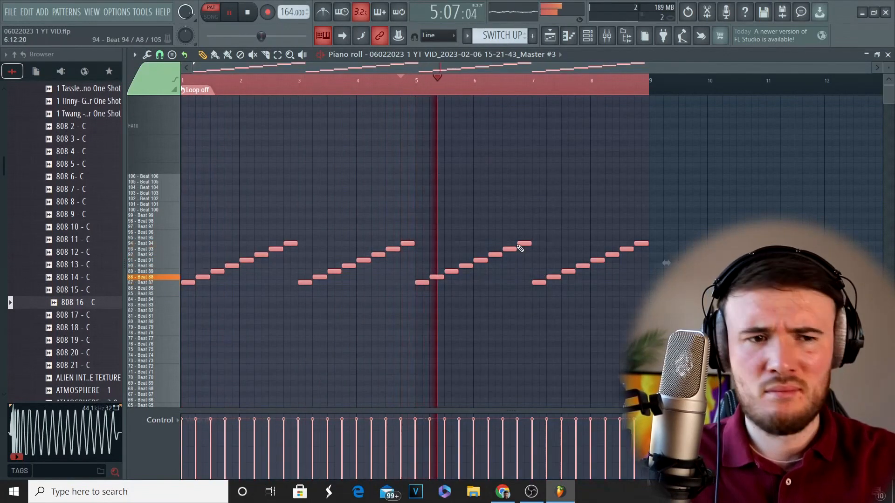
Raise the eight chops in bars 7 and 8 to Beats 91 to 98.
left_click_drag(525, 230, 429, 298, "ctrl")
left_click_drag(669, 323, 537, 214, "ctrl")
key("Up")
key("Up")
key("Up")
key("Up")
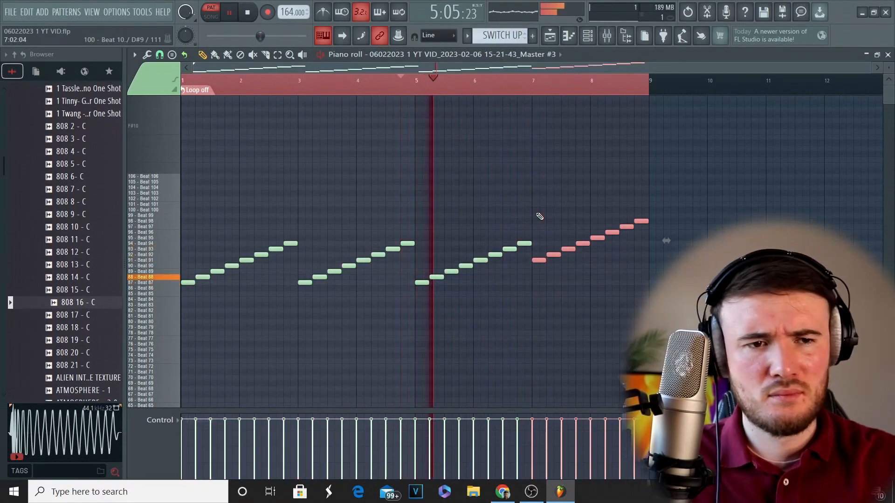
Raise the eight chops in bars 7 and 8 further and stretch the slices from 162 BPM to 177 BPM in Fruity Slicer.
key("Up")
key("Up")
key("Up")
key("Up")
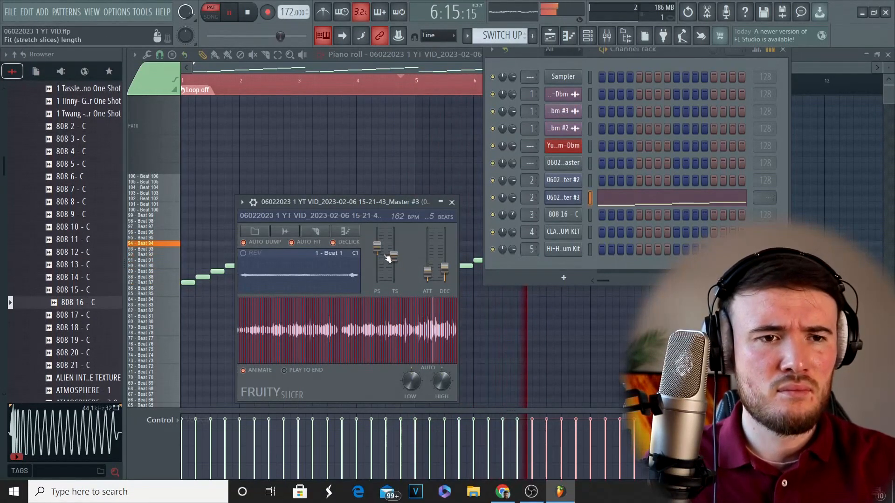
left_click_drag(394, 256, 394, 257)
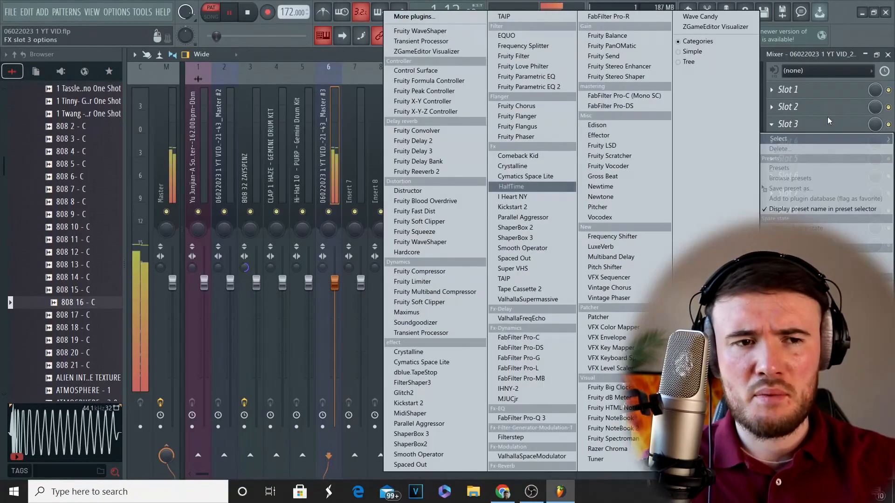
Open mixer track 6 for the third slicer channel, load HalfTime in slot 3 and play the pattern.
left_click(531, 186)
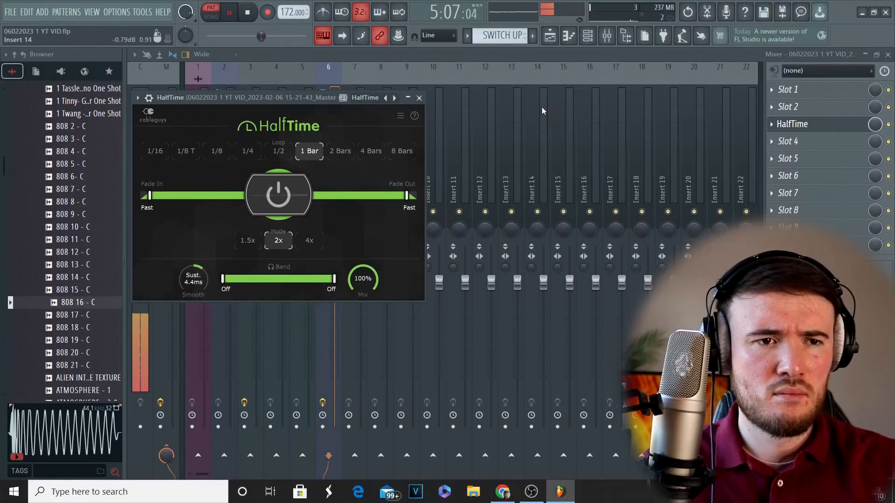
key("space")
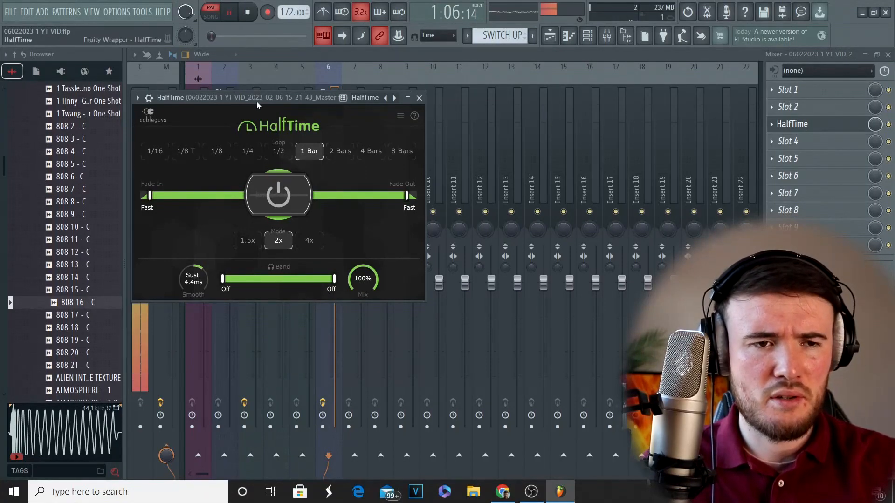
left_click_drag(257, 100, 563, 138)
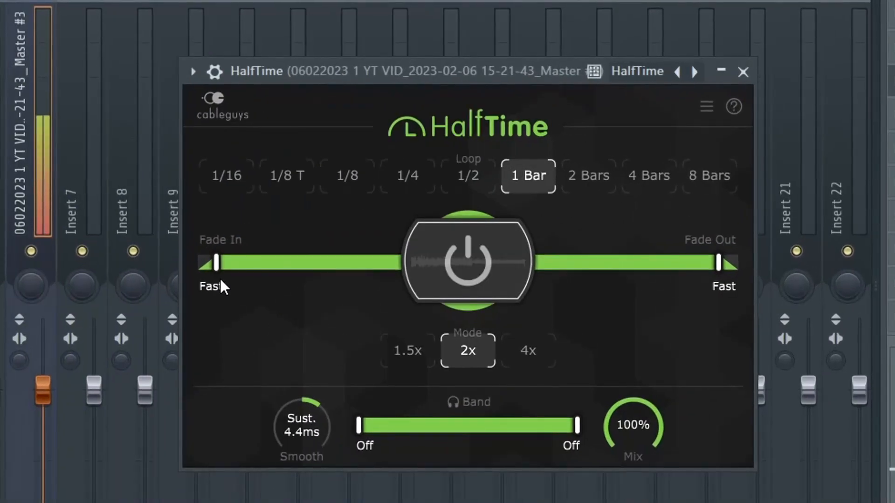
Set HalfTime's fade in and fade out to Instant and its loop length to 1/4.
left_click_drag(216, 263, 199, 263)
left_click_drag(718, 263, 736, 262)
left_click(460, 187)
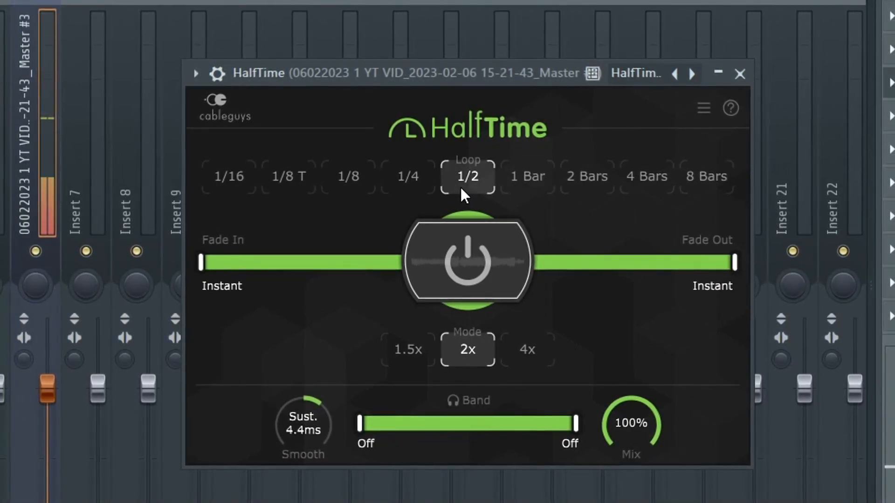
left_click(420, 190)
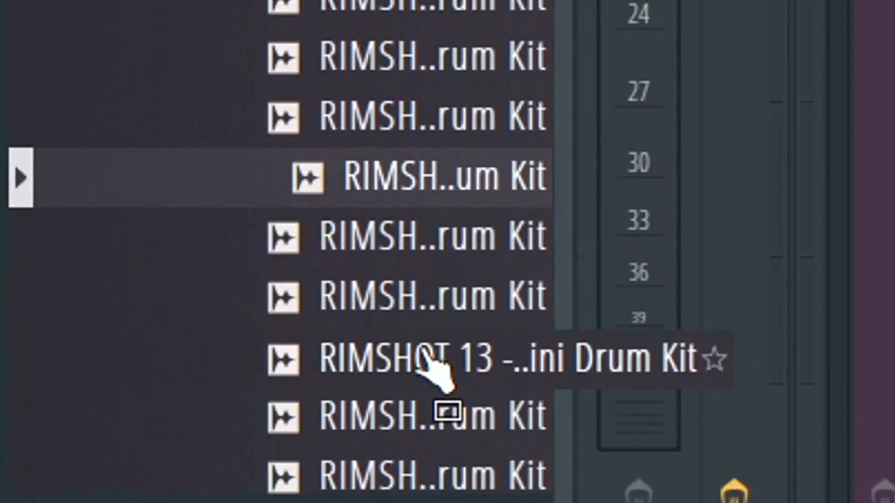
Audition the rimshot samples of the Gemini Drum Kit in the browser.
key("Down")
key("Down")
key("Down")
key("Down")
key("Down")
key("Down")
key("Down")
key("Down")
key("Down")
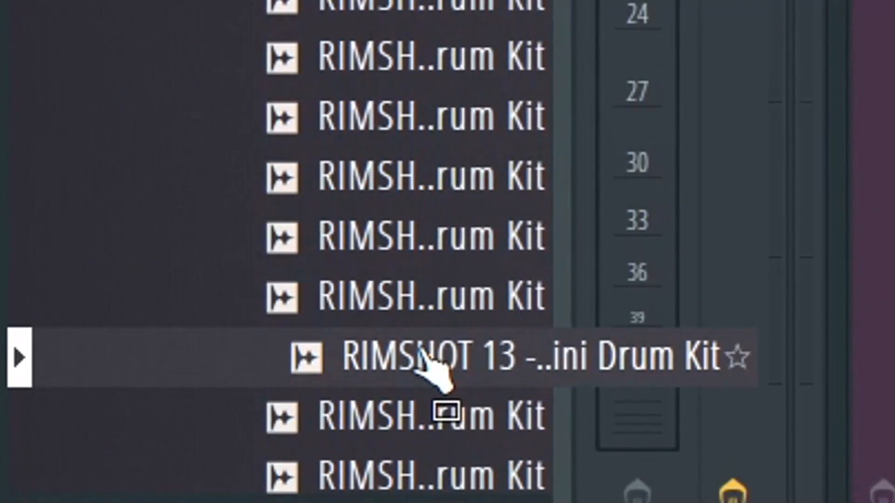
key("Up")
key("Up")
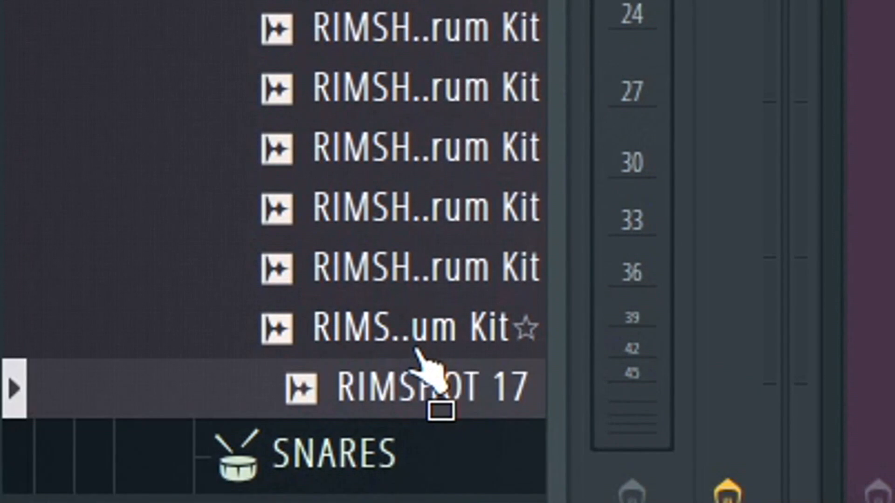
key("Up")
key("Up")
key("Up")
key("Down")
key("Down")
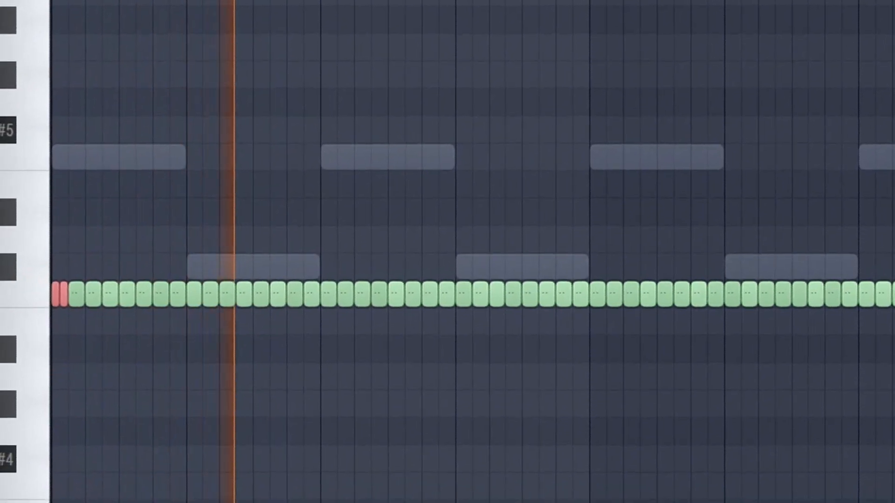
Replace the hi-hats after bar 2 with repeated copies of the first two bars and chop hits into faster rolls.
left_click_drag(349, 285, 894, 502)
key("Delete")
key("ctrl+a")
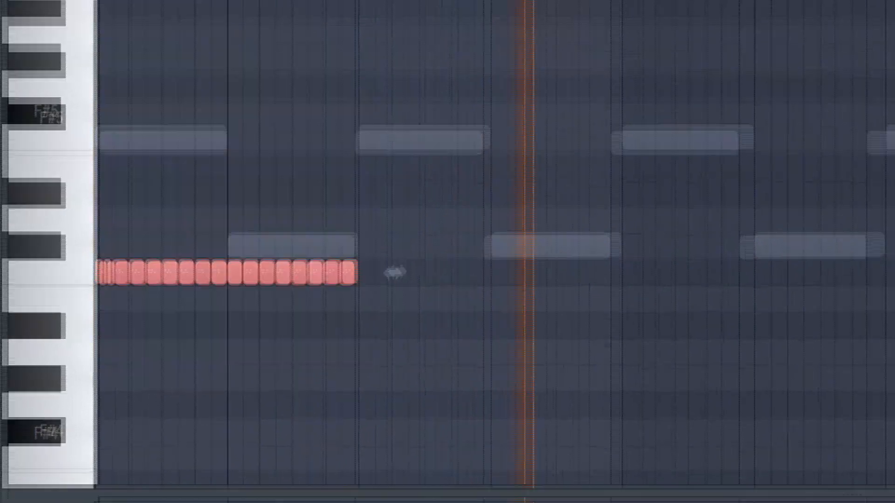
key("ctrl+b")
key("ctrl+b")
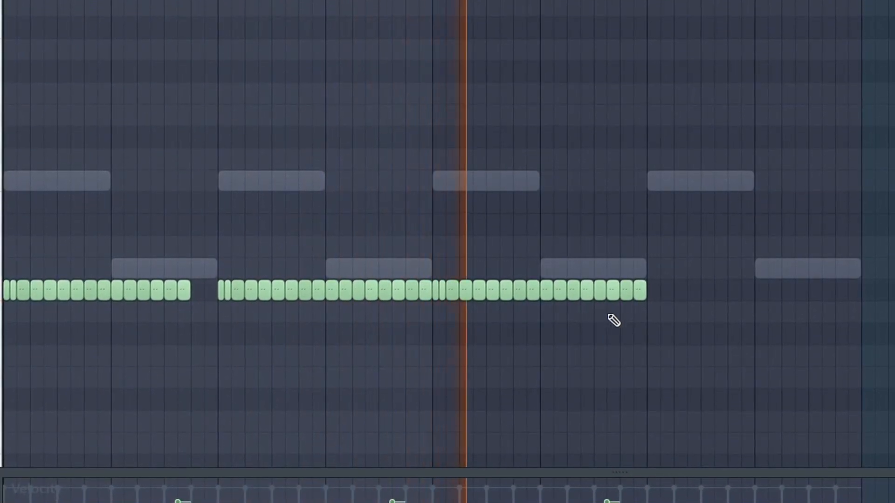
key("alt+u")
left_click(613, 297)
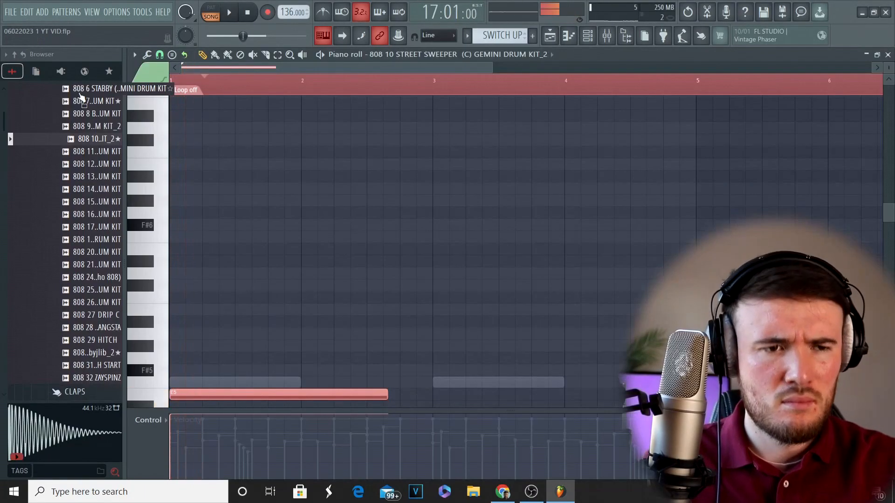
Build a four-bar 808 10 STREET SWEEPER line with E5 notes across bars 1 to 3 and an A4 note in bar 4.
scroll(295, 160, "down", 5)
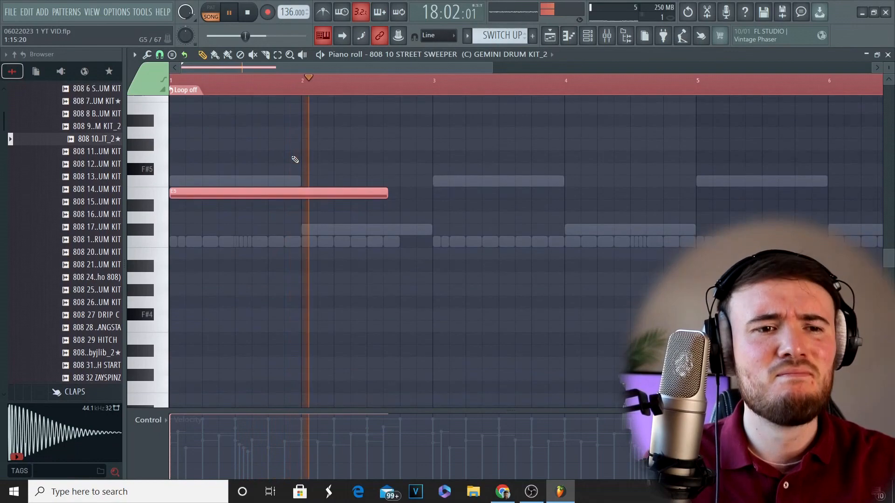
left_click(433, 193)
scroll(435, 194, "down", 4)
key("ctrl+a")
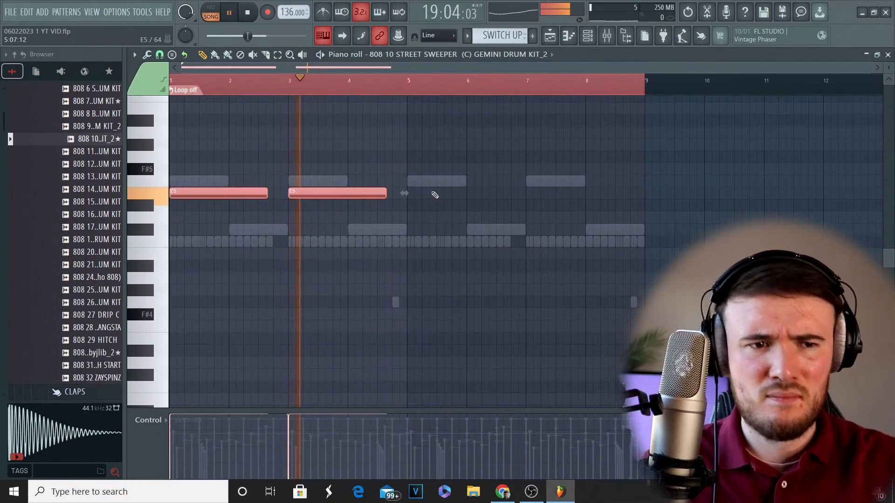
key("shift+d")
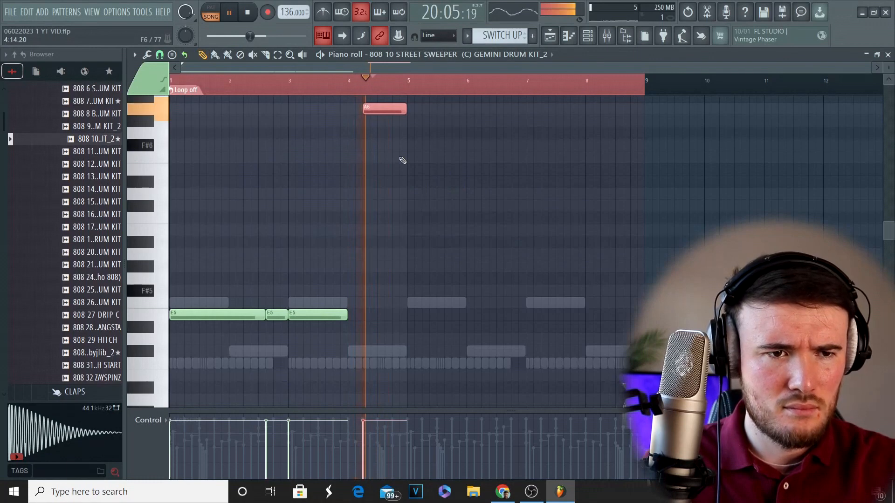
key("ctrl+Down")
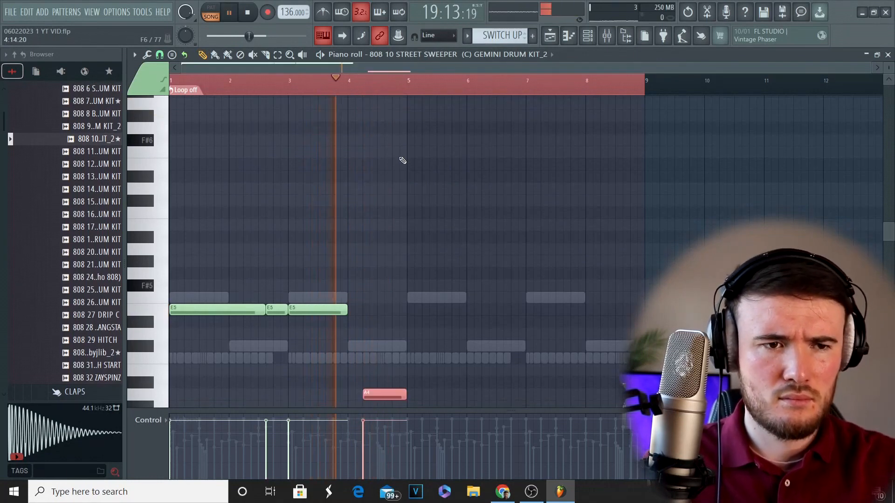
Copy the four-bar 808 line into bars 5 to 8.
key("ctrl+a")
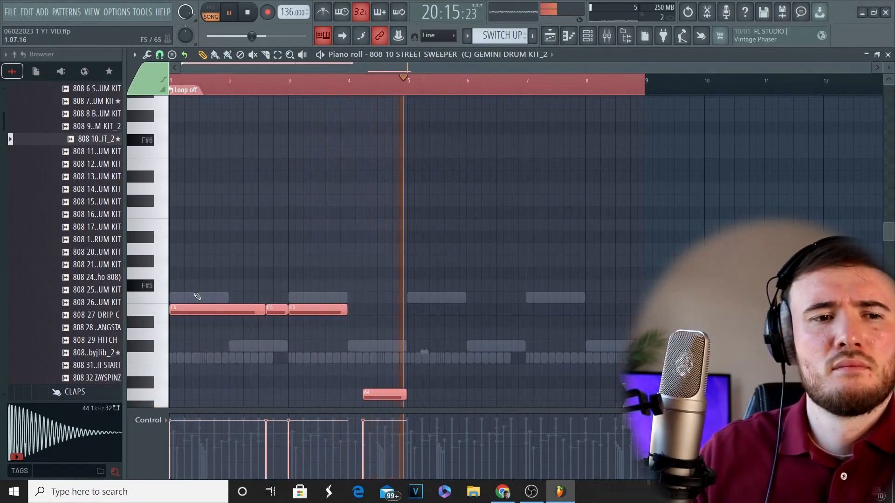
left_click_drag(187, 312, 448, 319, "shift")
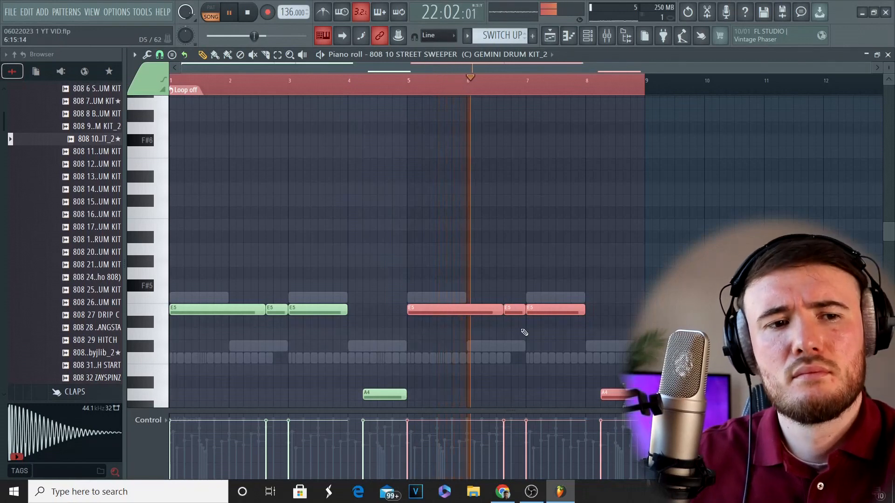
left_click(611, 391, "ctrl")
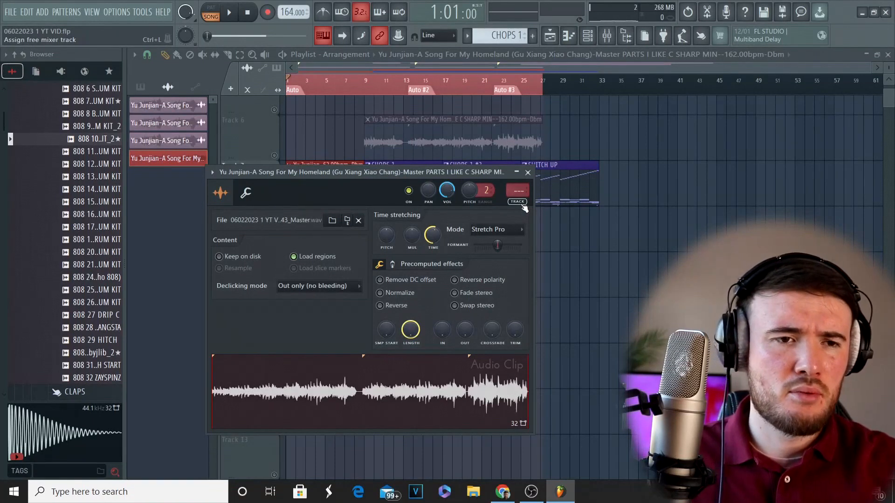
Route the intro sample's audio clip to mixer track 11 and play the arrangement in the playlist.
left_click(521, 203)
key("space")
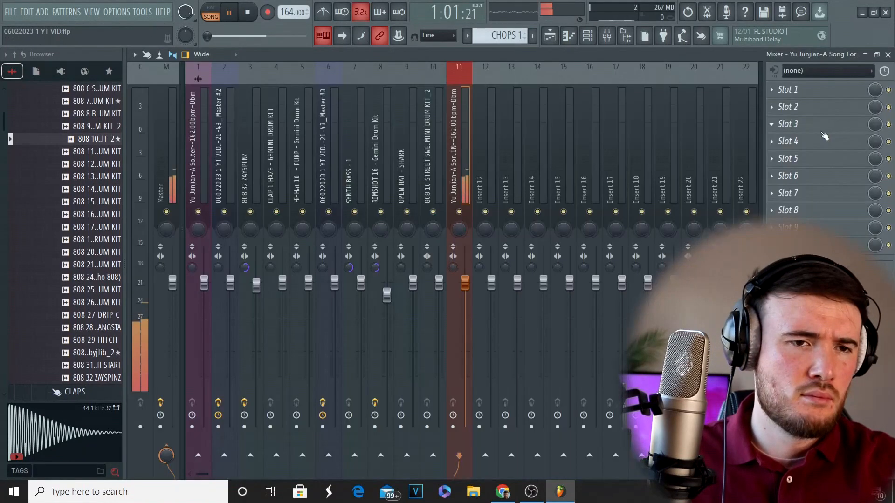
left_click(550, 41)
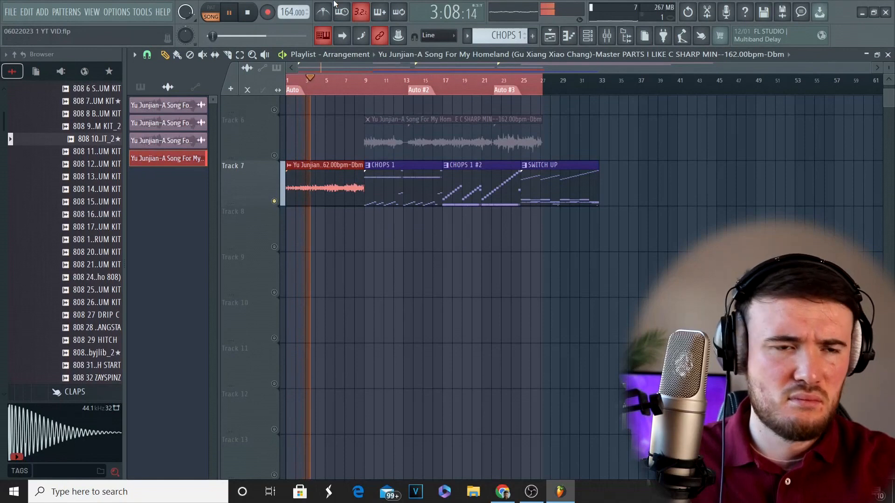